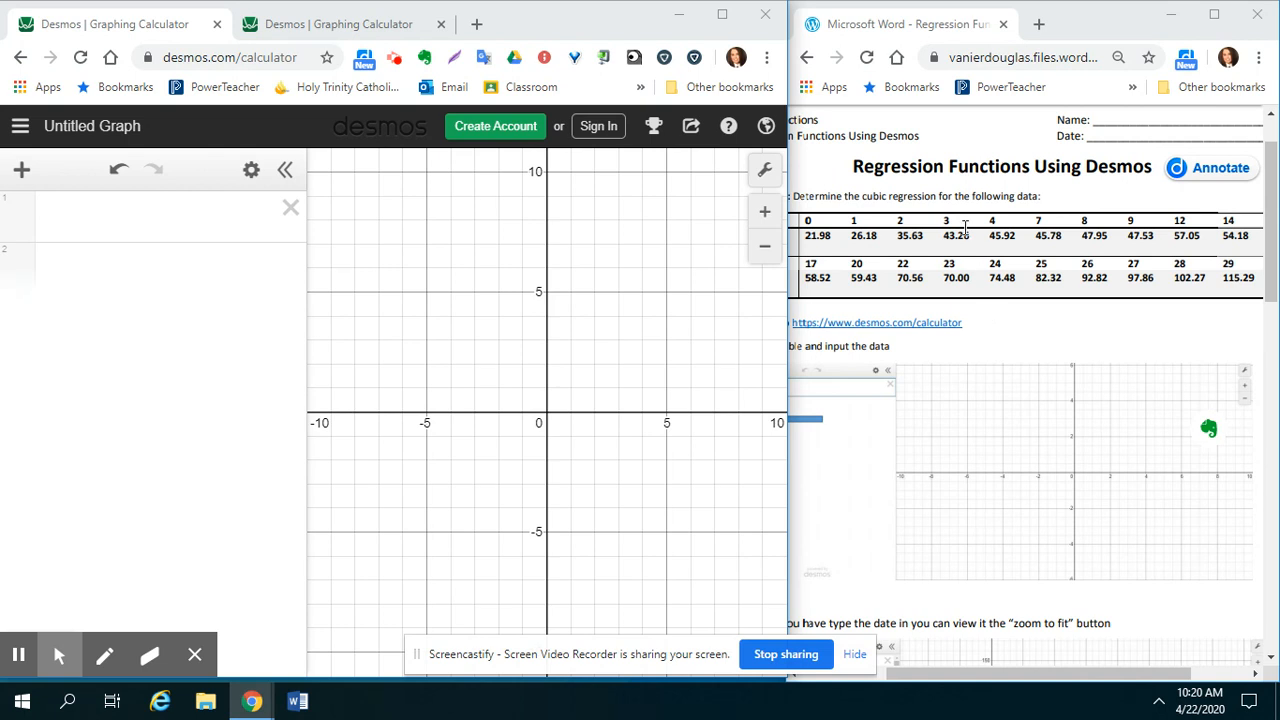
Examine the x and y data given for the cubic regression in the worksheet
left_click(958, 216)
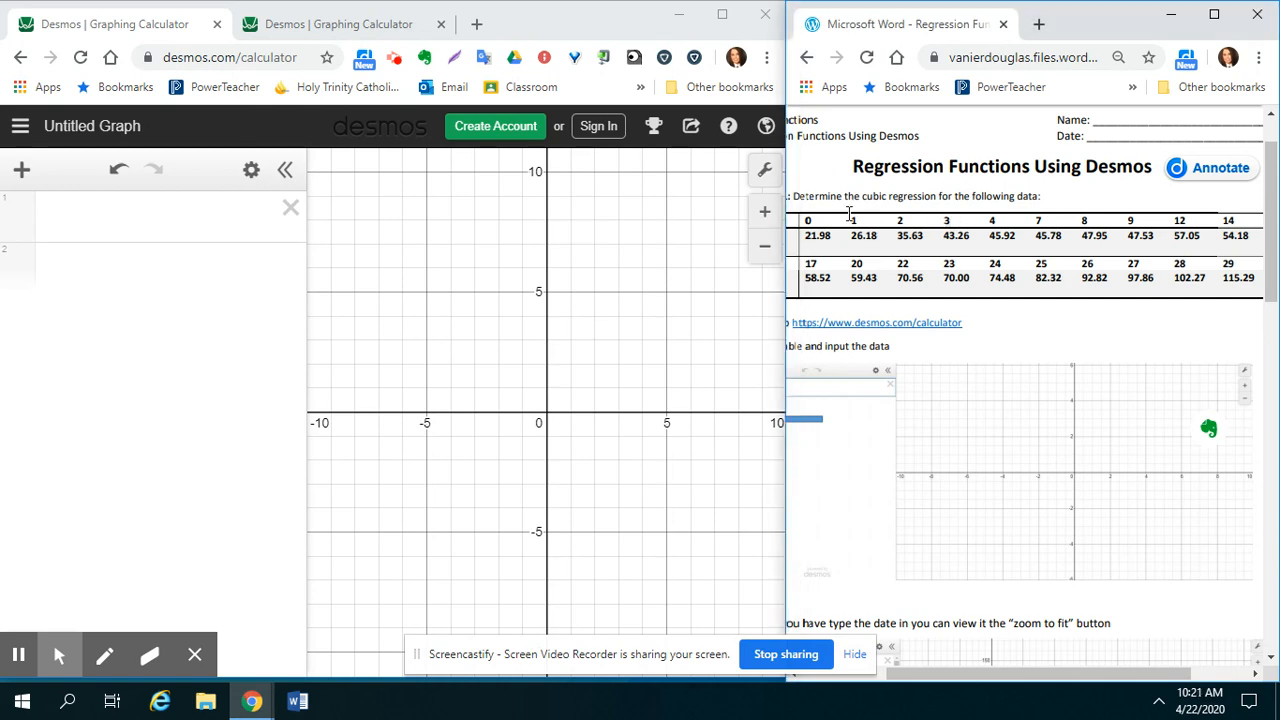
left_click_drag(834, 230, 908, 216)
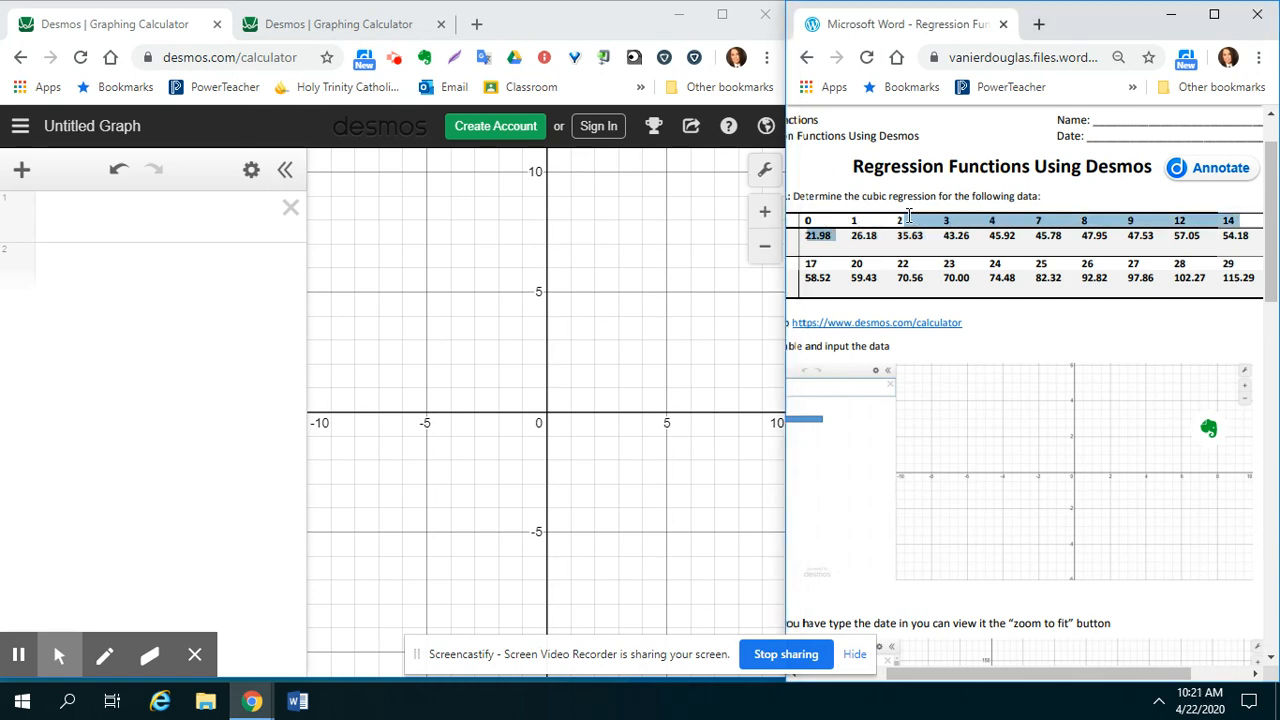
left_click(910, 256)
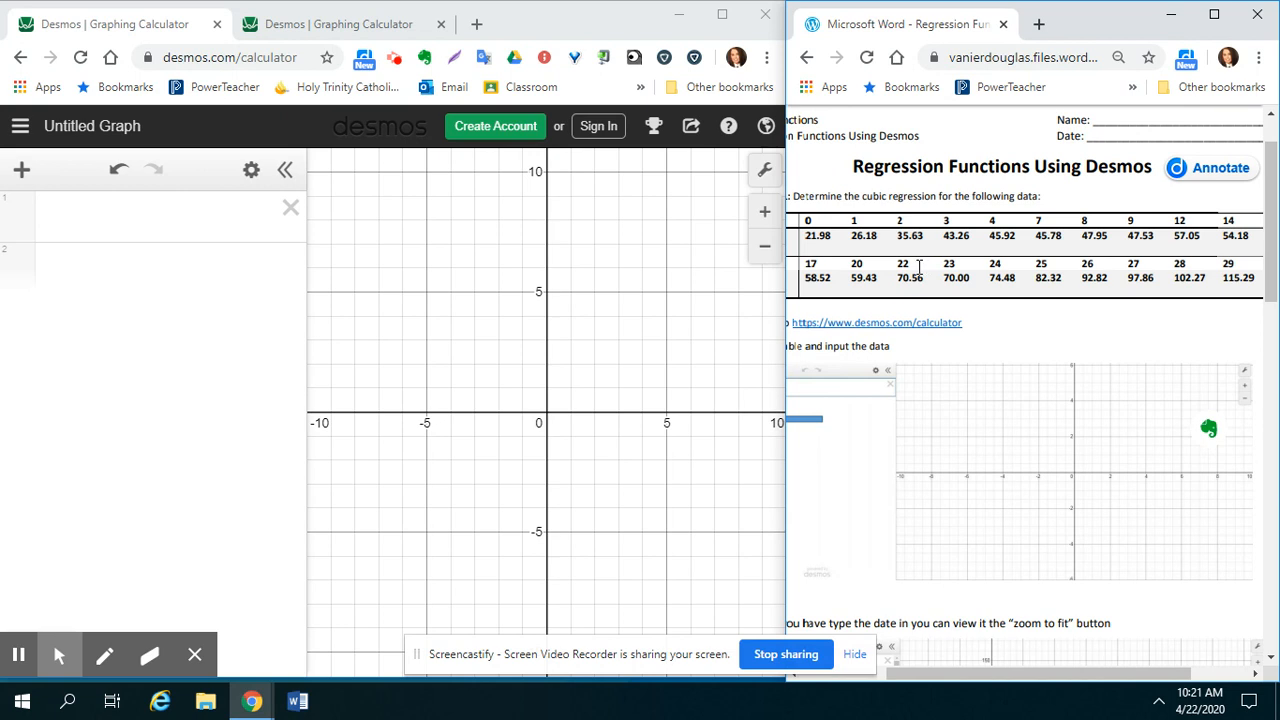
left_click_drag(822, 238, 940, 243)
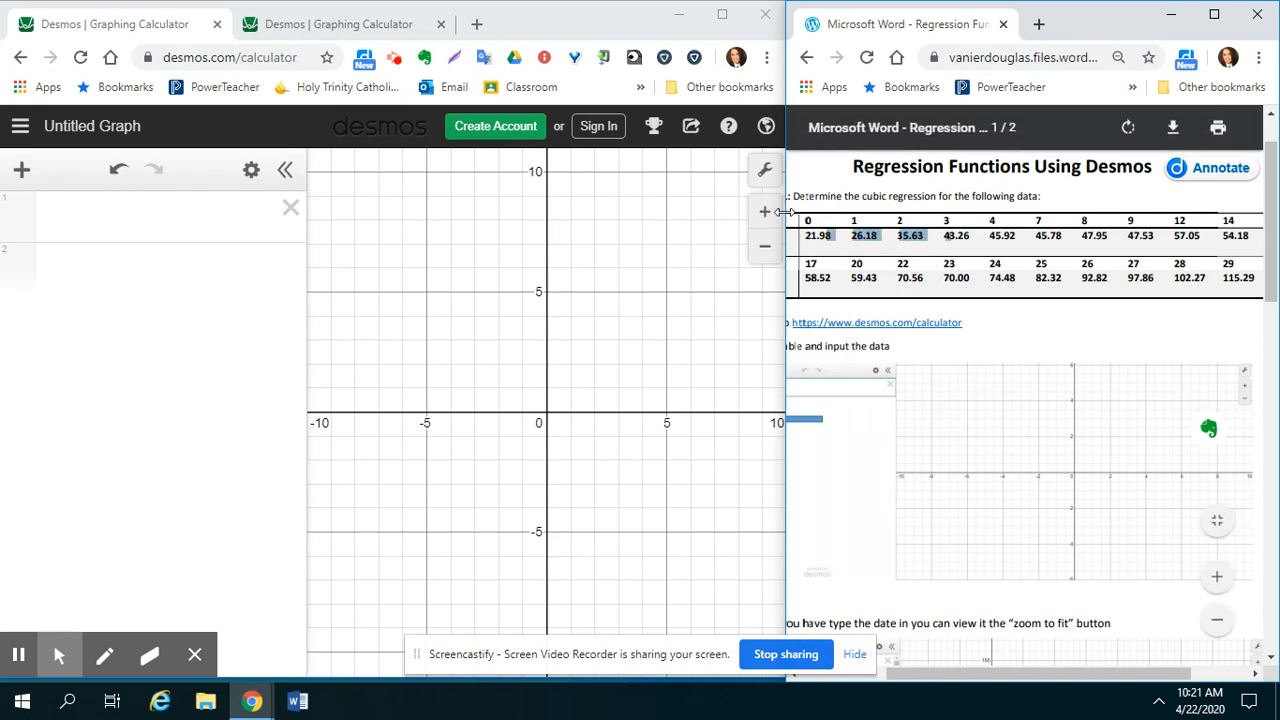
mouse_move(965, 673)
left_mouse_down()
mouse_move(925, 676)
mouse_move(965, 676)
left_mouse_up()
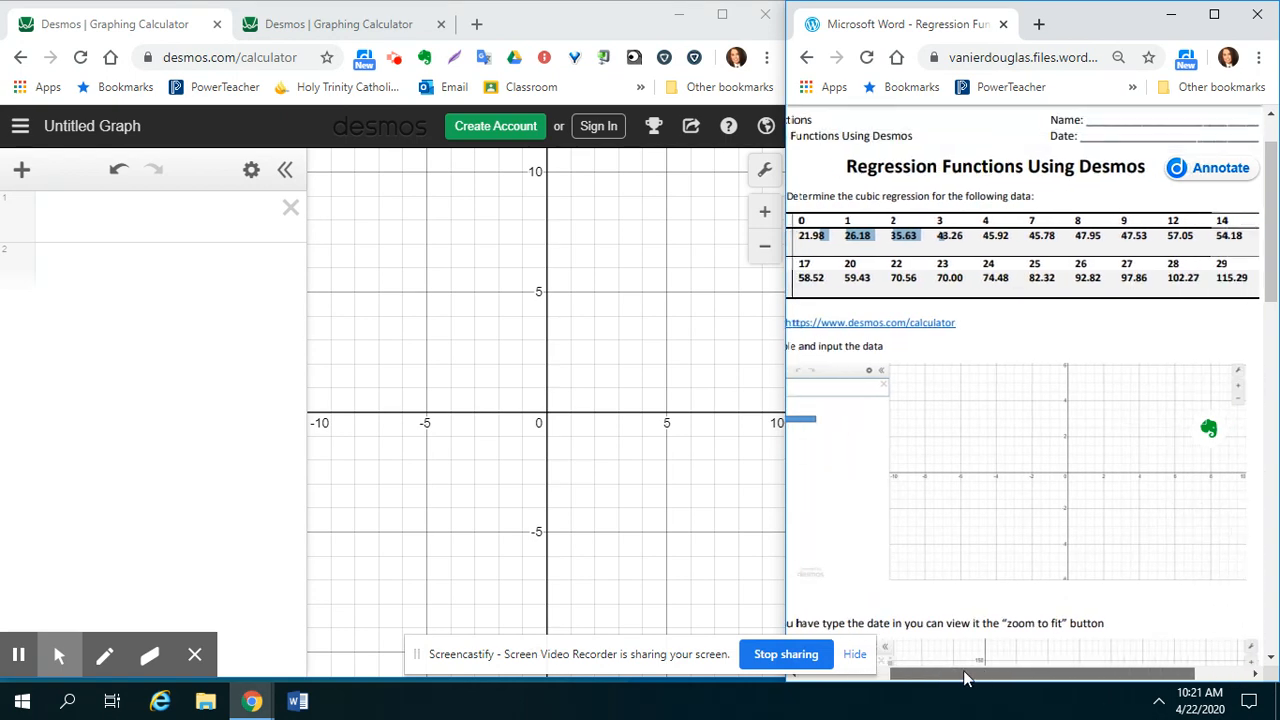
Add an empty table to the blank graph's expression list
left_click(197, 308)
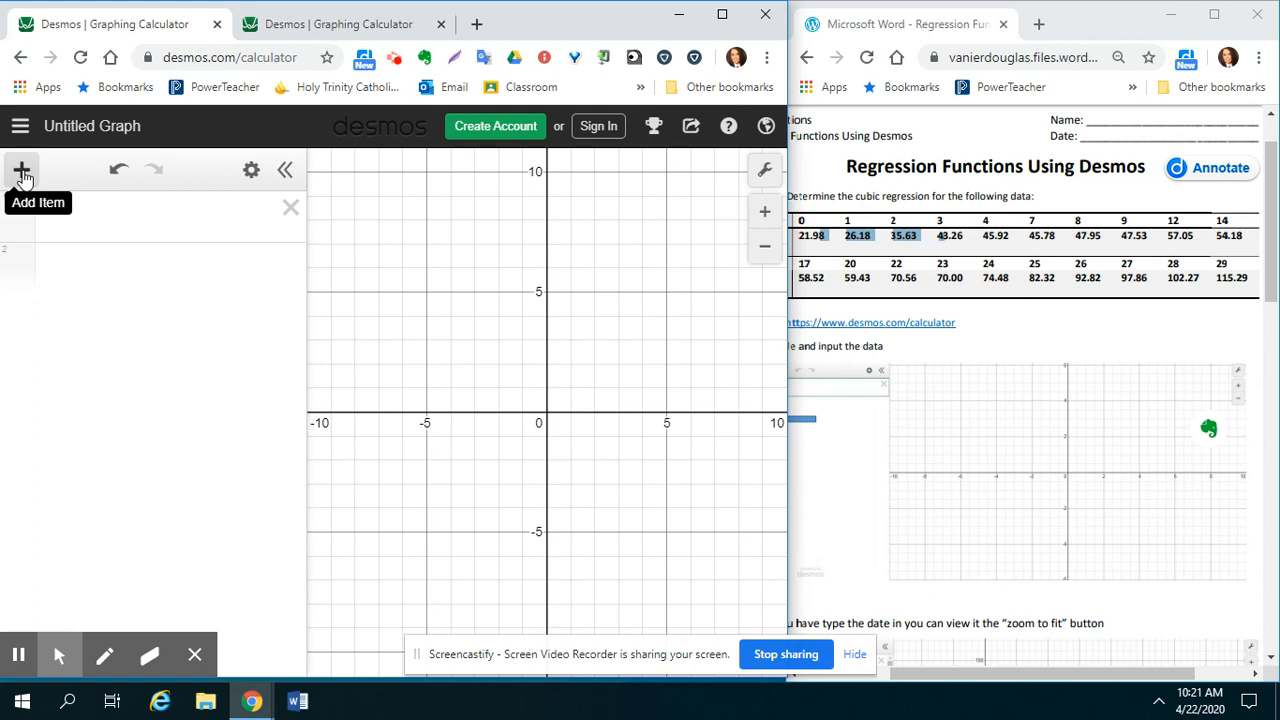
left_click(22, 172)
left_click(58, 303)
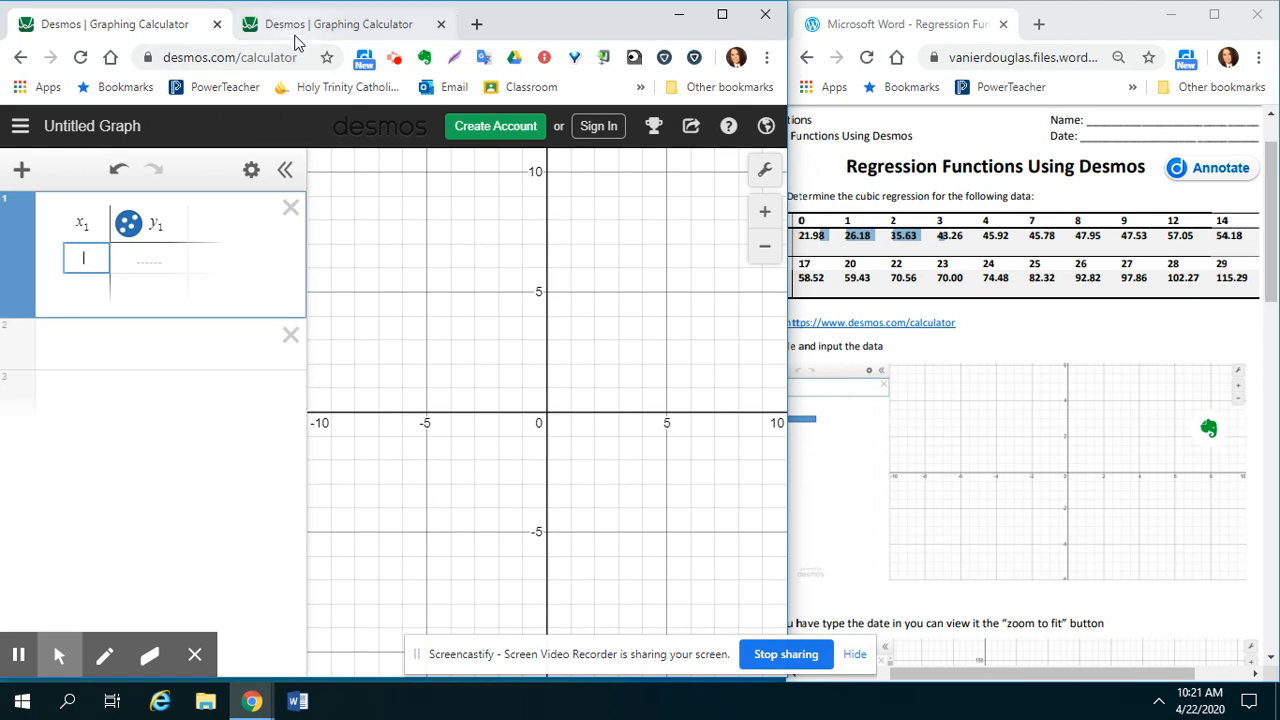
Switch to the second Desmos graph with the completed data table and zoom the graph to fit its points
left_click(295, 38)
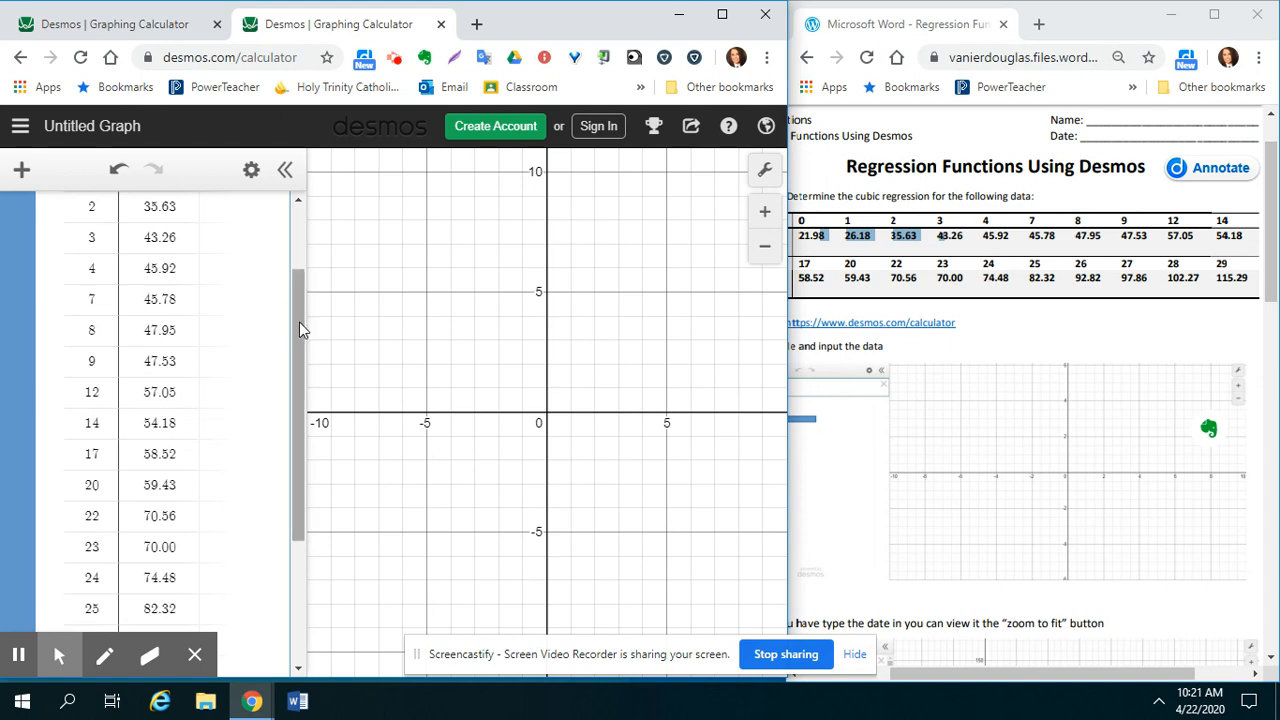
left_click_drag(300, 322, 300, 481)
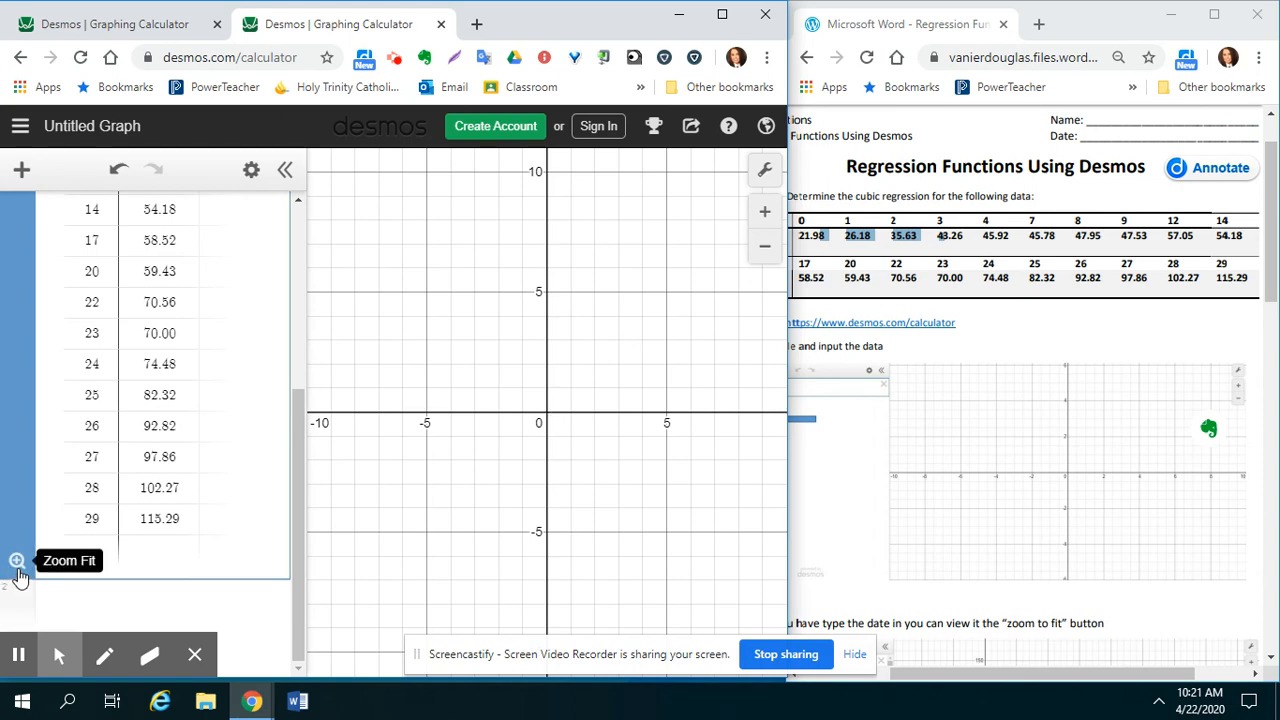
left_click(17, 562)
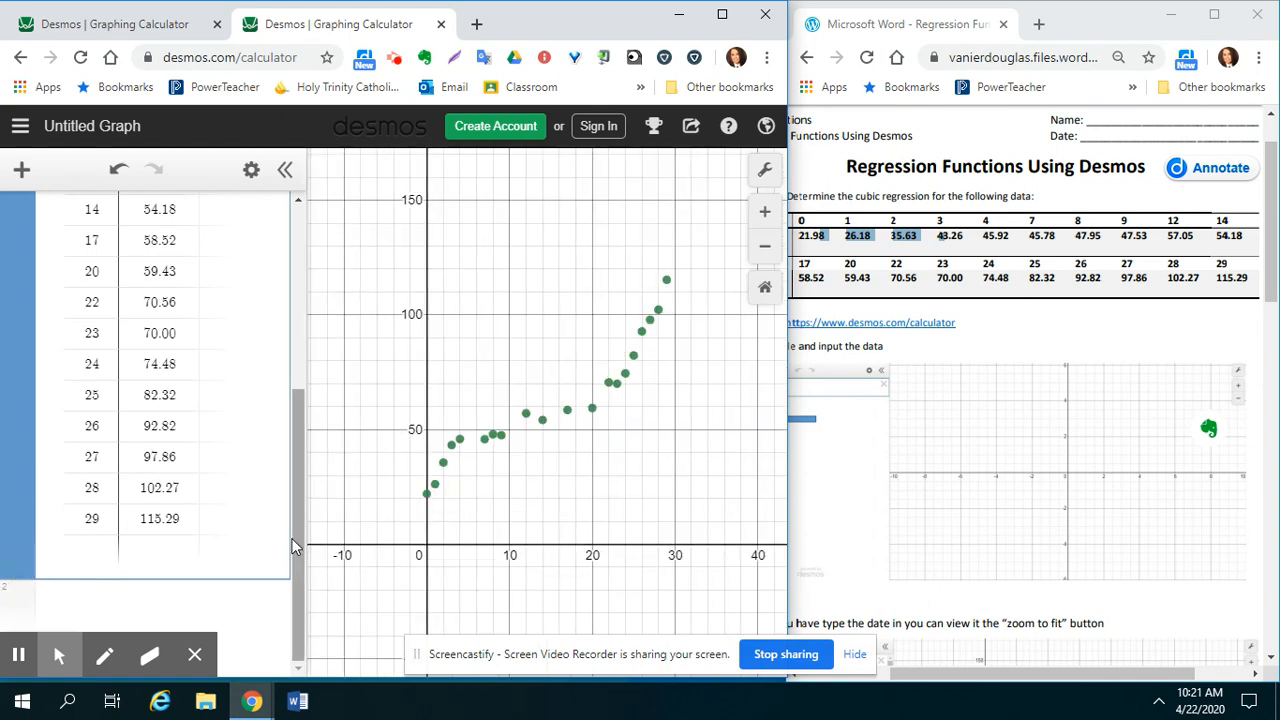
left_click_drag(296, 539, 299, 579)
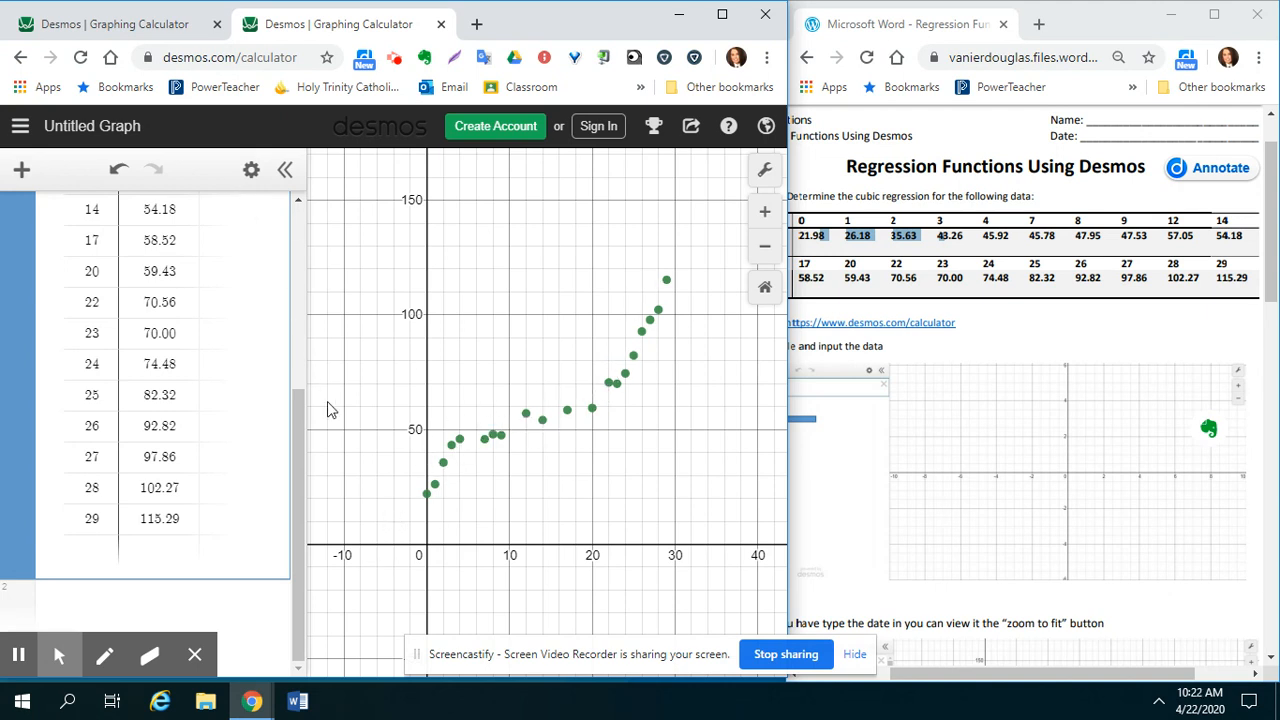
Find the Desmos Regression Functions table at the end of the worksheet, enlarge it and examine the formula for each regression type
left_click_drag(1271, 228, 1254, 600)
left_click(1217, 577)
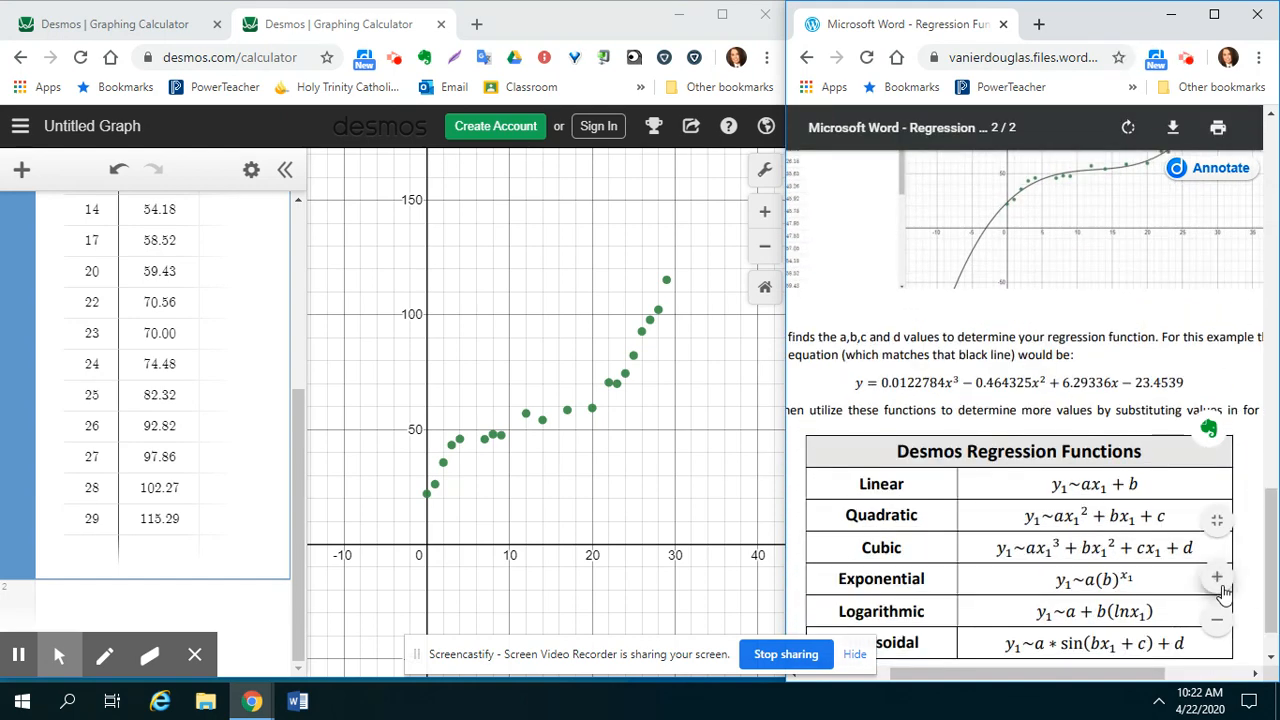
left_click(1217, 577)
left_click_drag(1273, 560, 1274, 582)
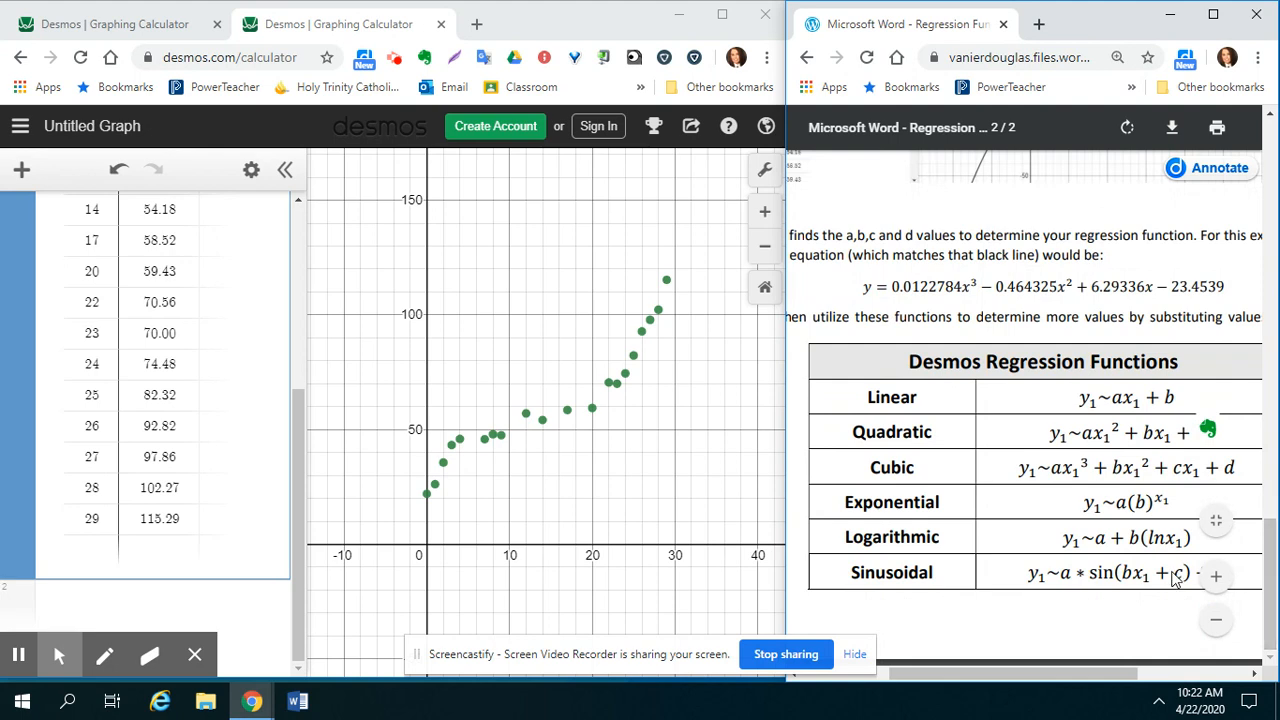
left_click_drag(1092, 676, 1113, 675)
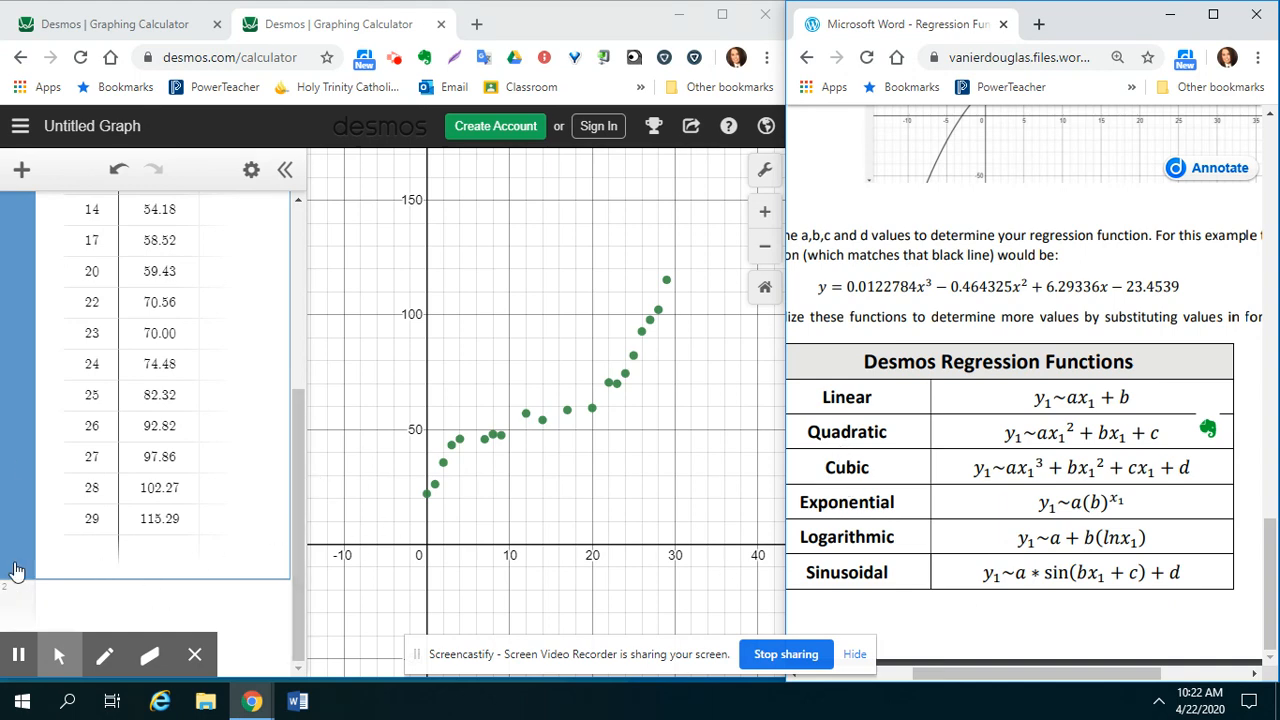
Add an expression below the data table and enter y_1 ~ ax_1 as the start of the worksheet's cubic regression formula
left_click(22, 170)
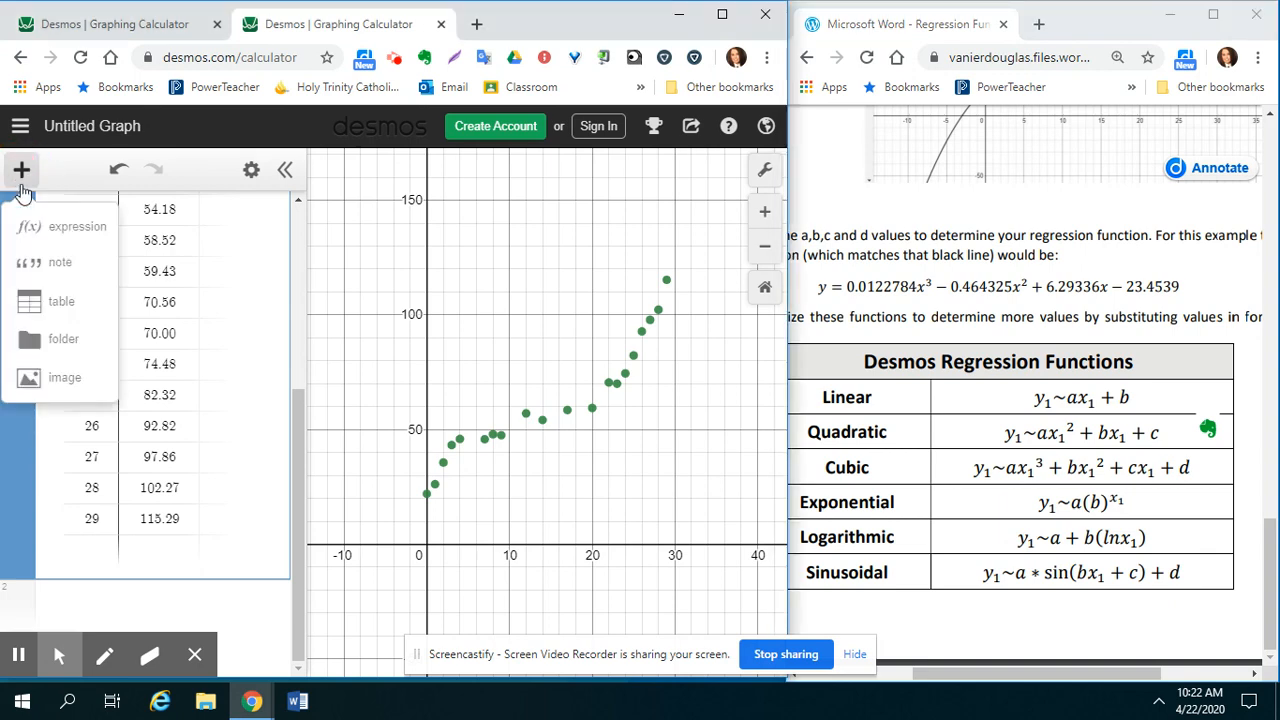
left_click(40, 232)
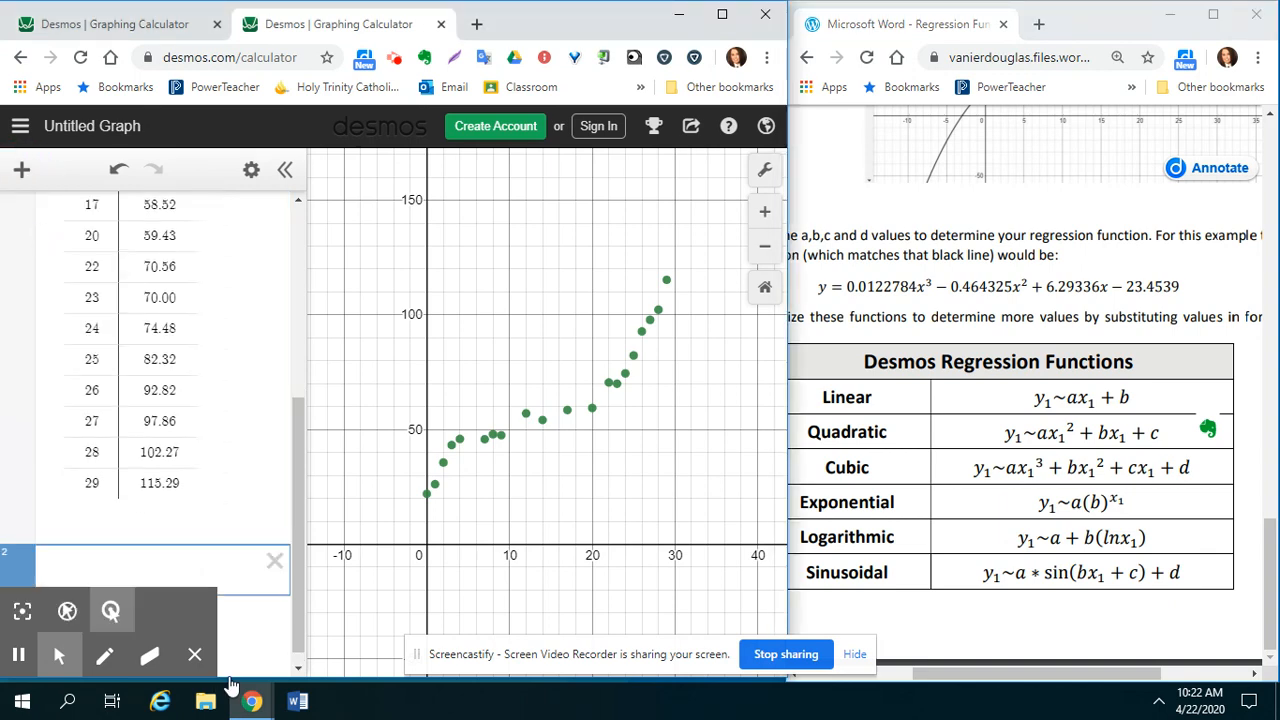
left_click_drag(973, 462, 1200, 470)
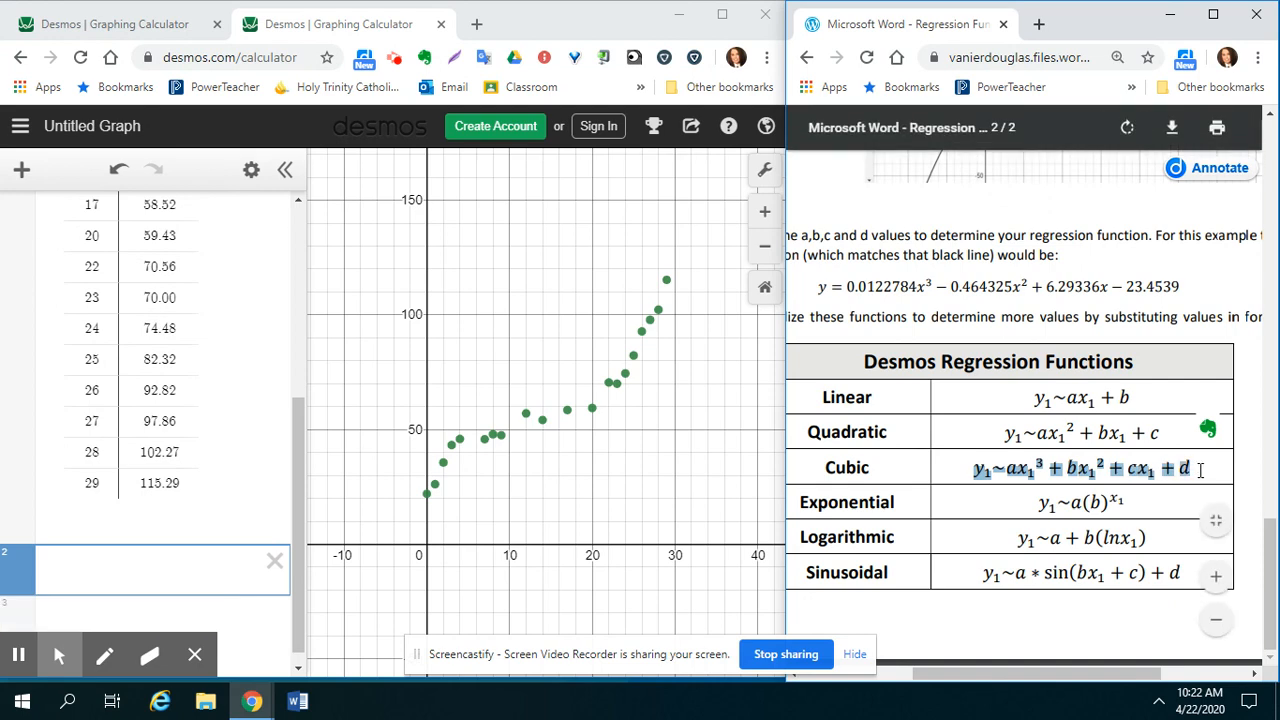
left_click(156, 567)
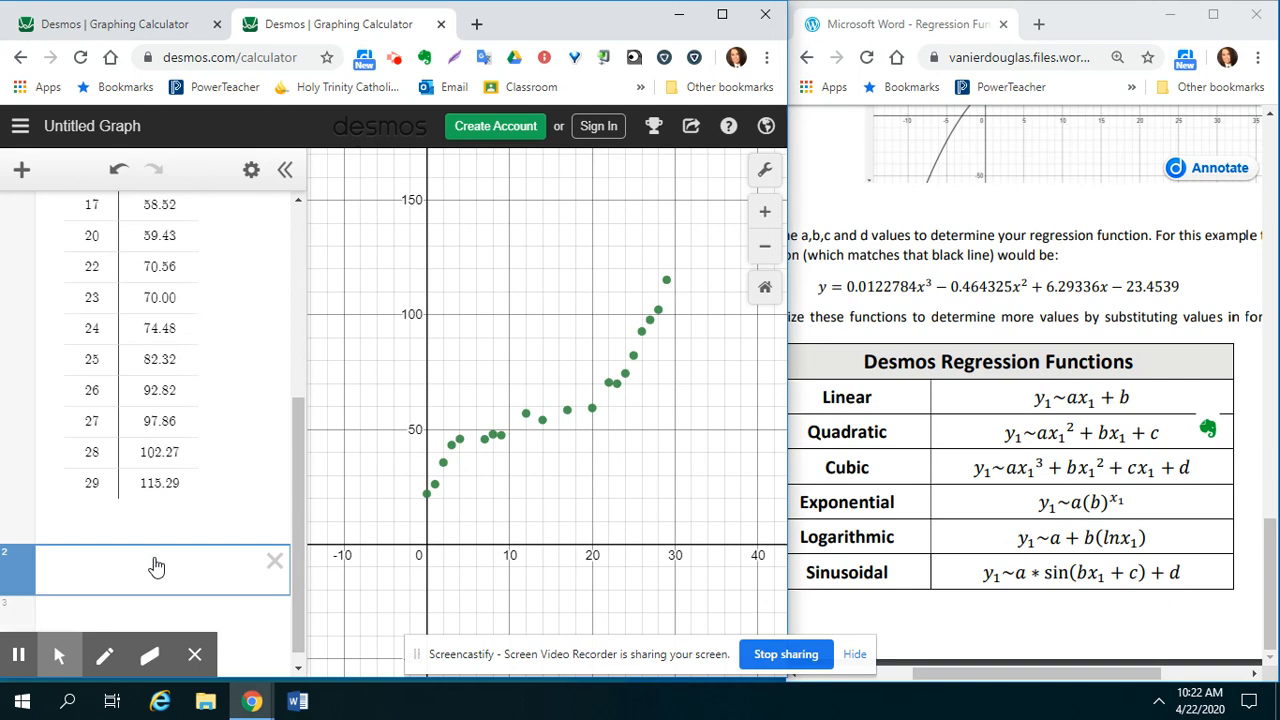
type("y_1")
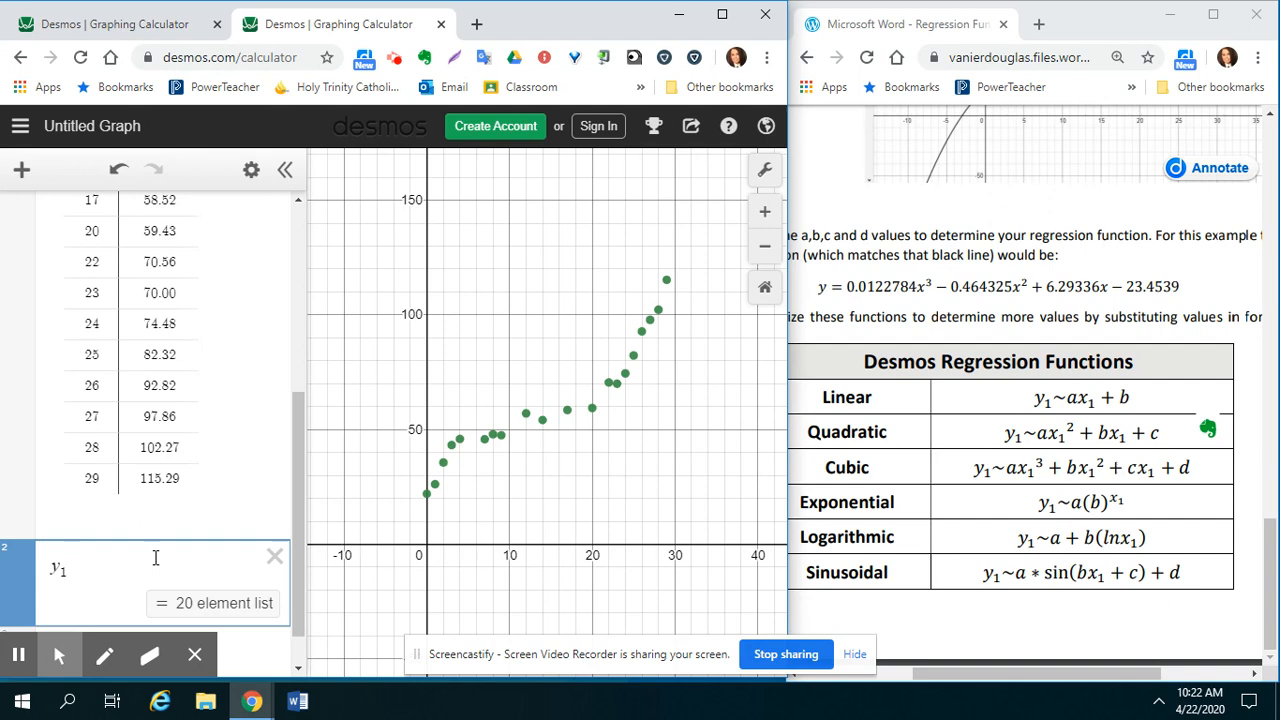
type("~")
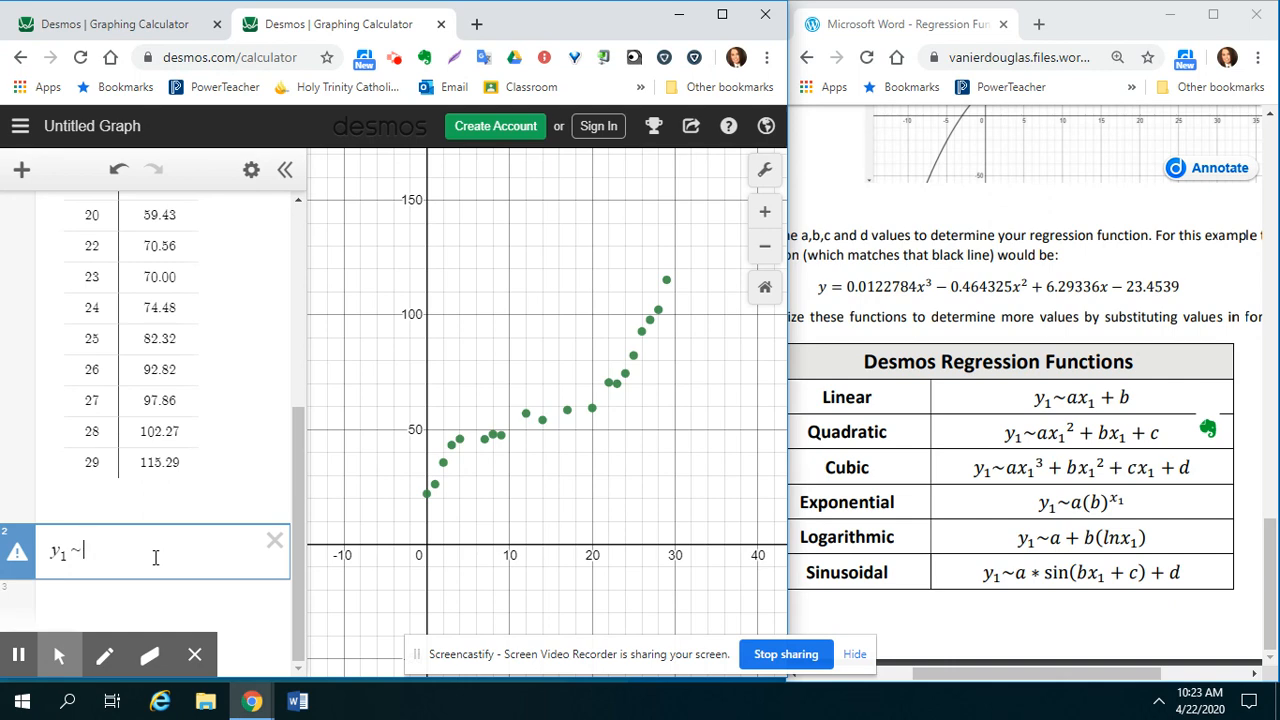
type("ax_1")
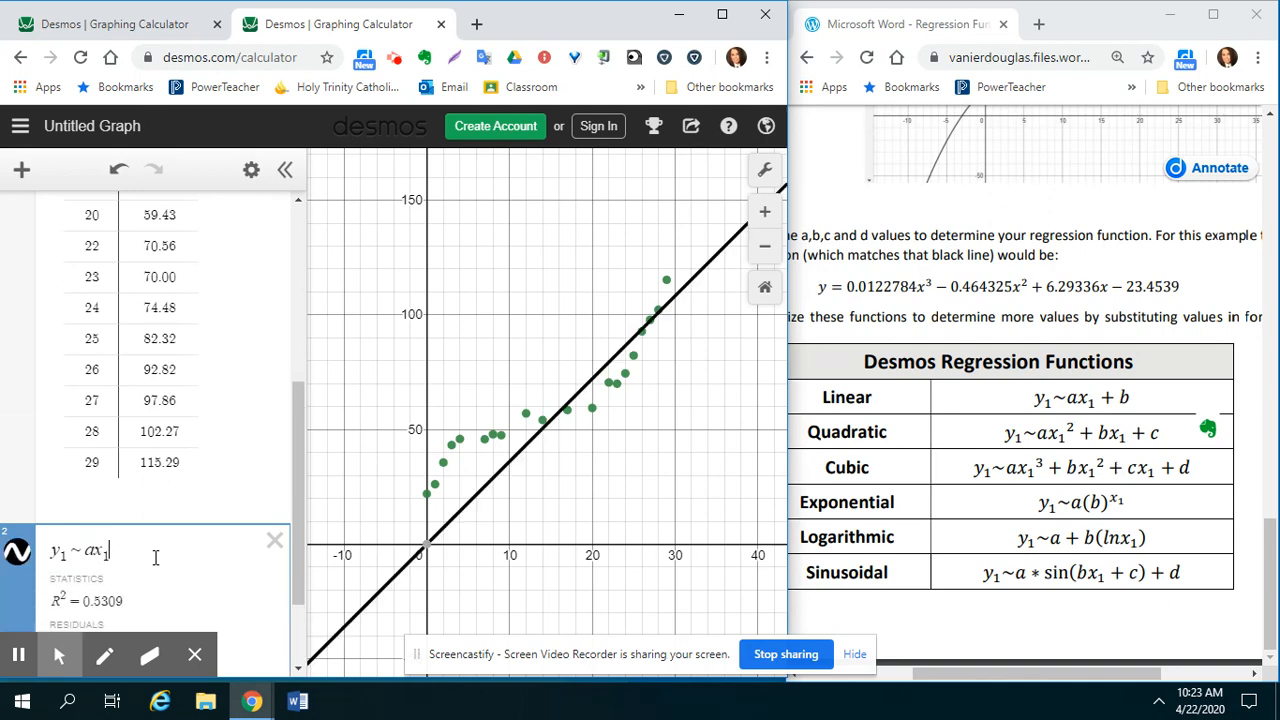
Draw a red caret mark between the data table and the regression expression with the annotation pen
left_click(104, 655)
mouse_move(144, 506)
left_mouse_down()
mouse_move(168, 486)
mouse_move(206, 506)
left_mouse_up()
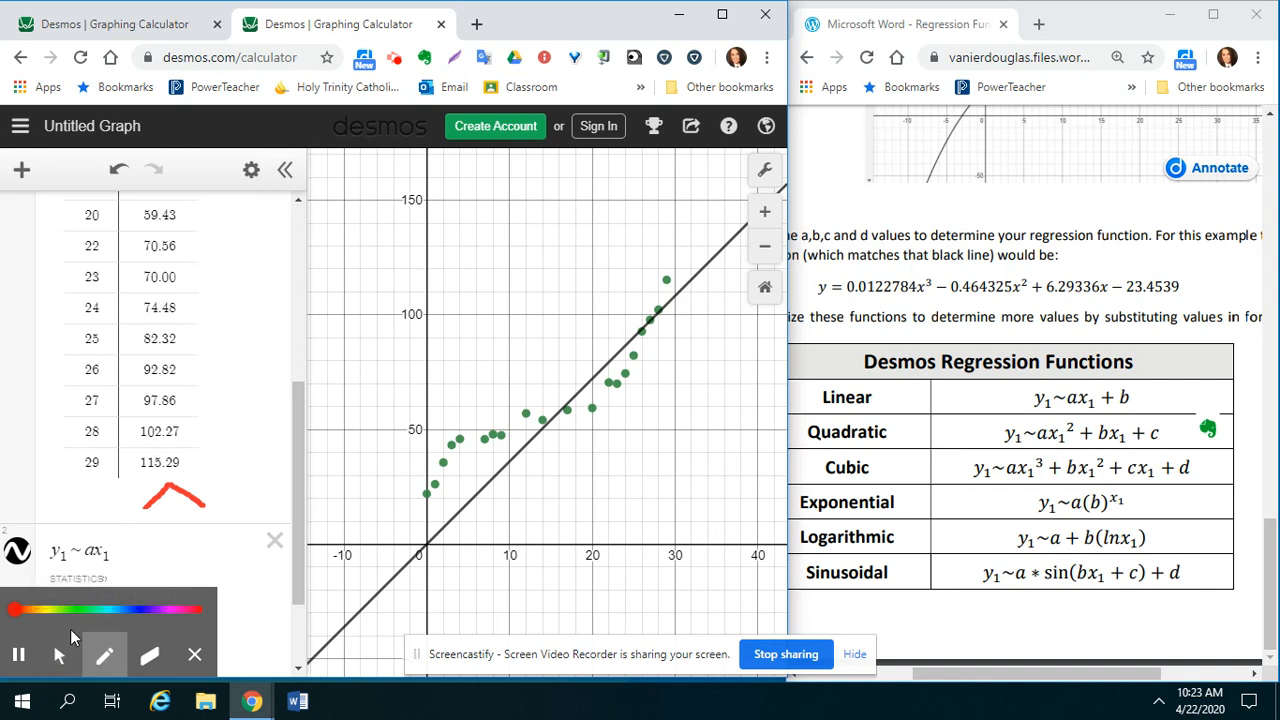
left_click(60, 655)
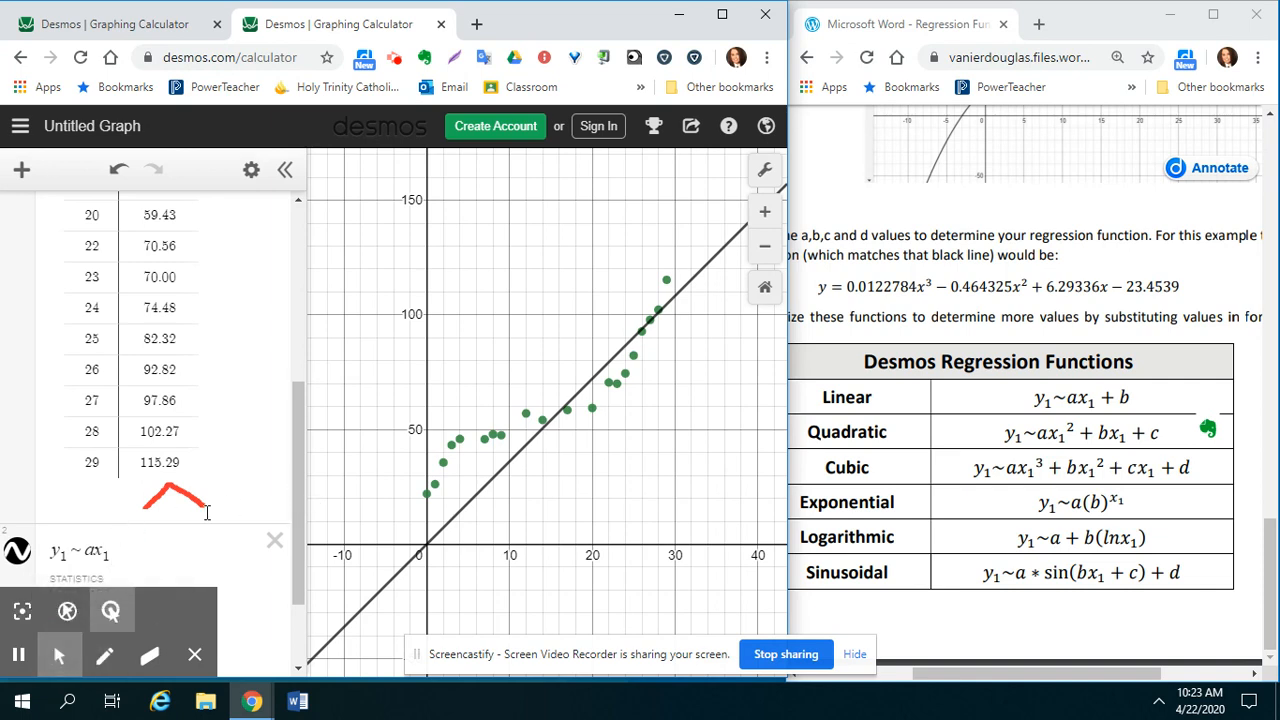
Complete the cubic regression formula so that it reads y_1 ~ ax_1^3 + bx_1^2 + cx_1 + d
left_click(142, 577)
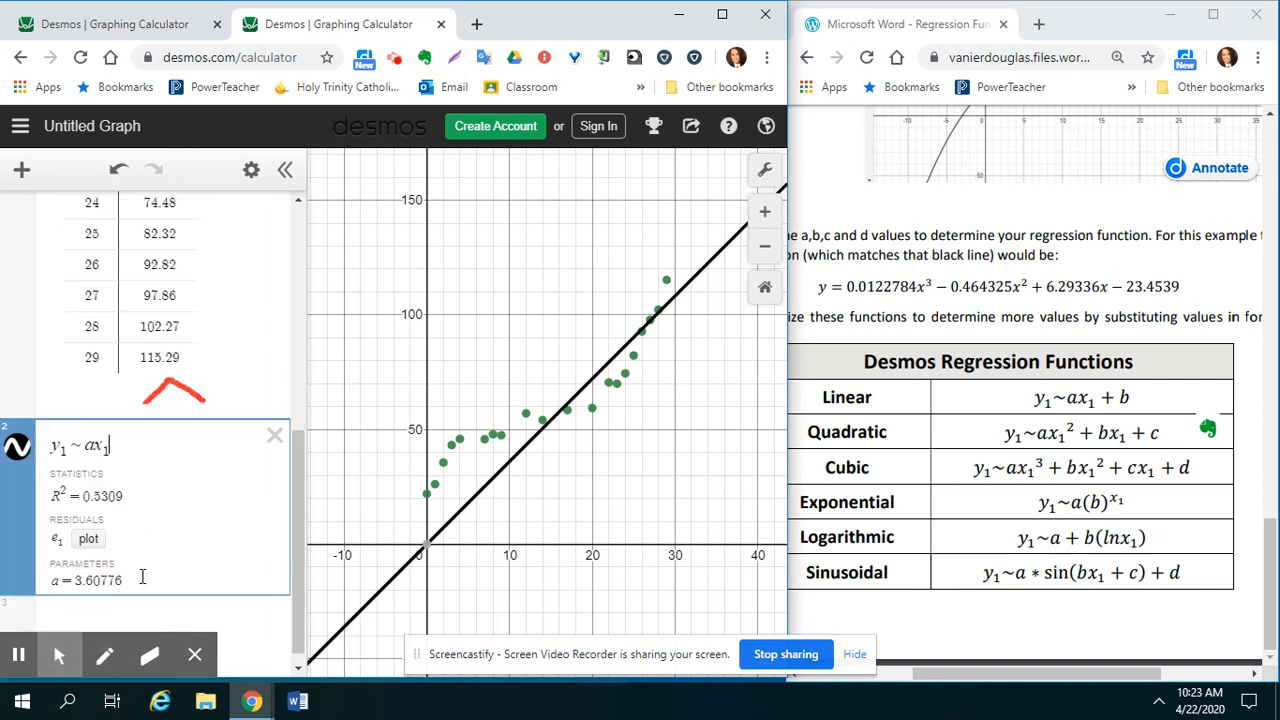
left_click(184, 533)
type("^3 ")
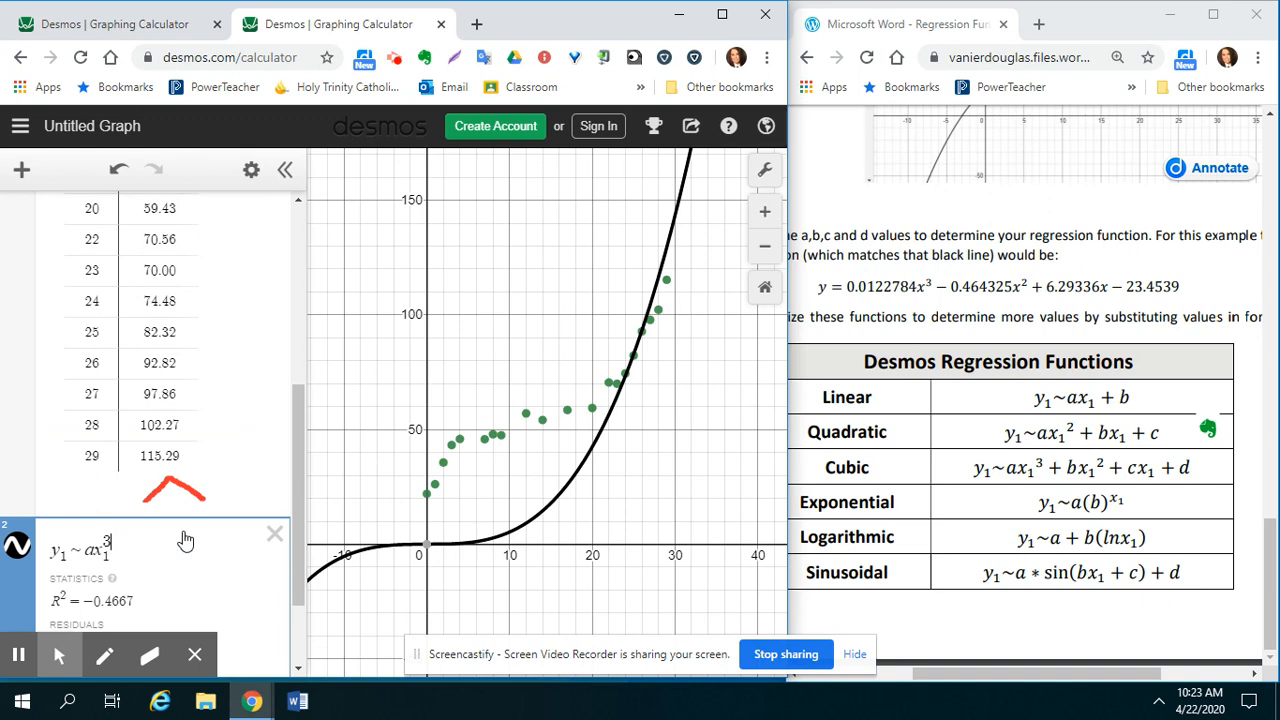
type("+ bx")
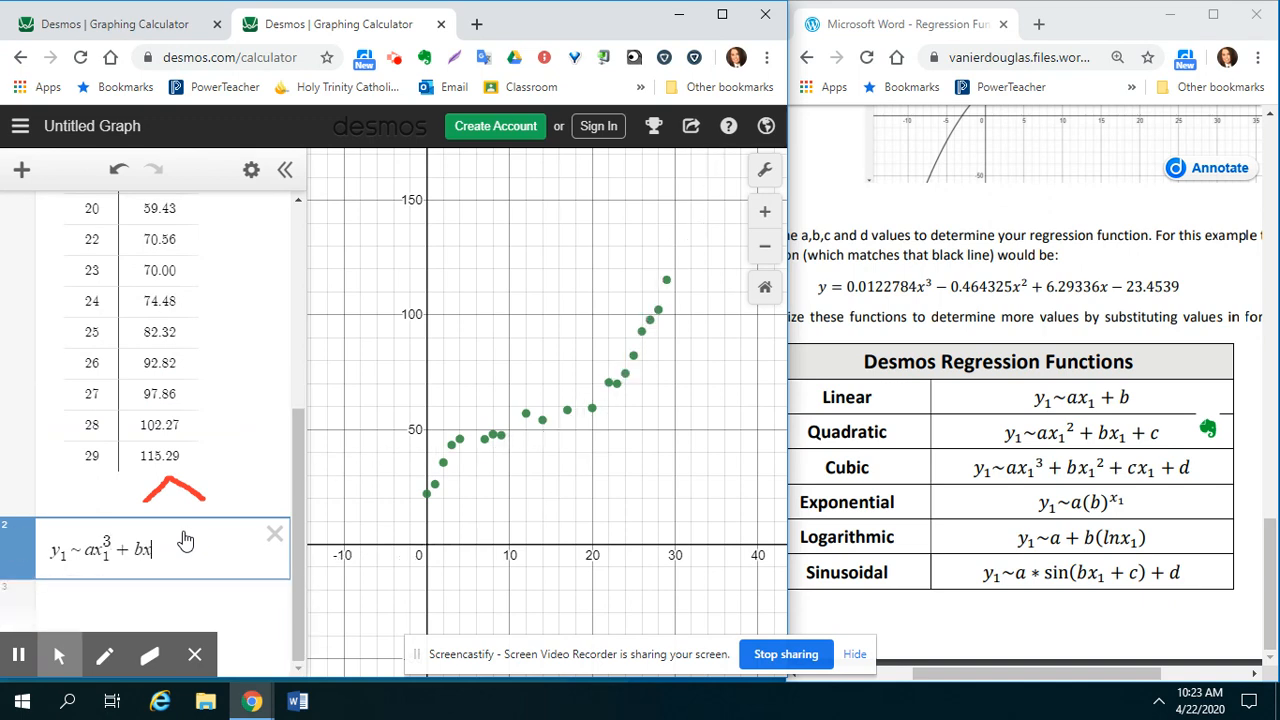
type("1^2")
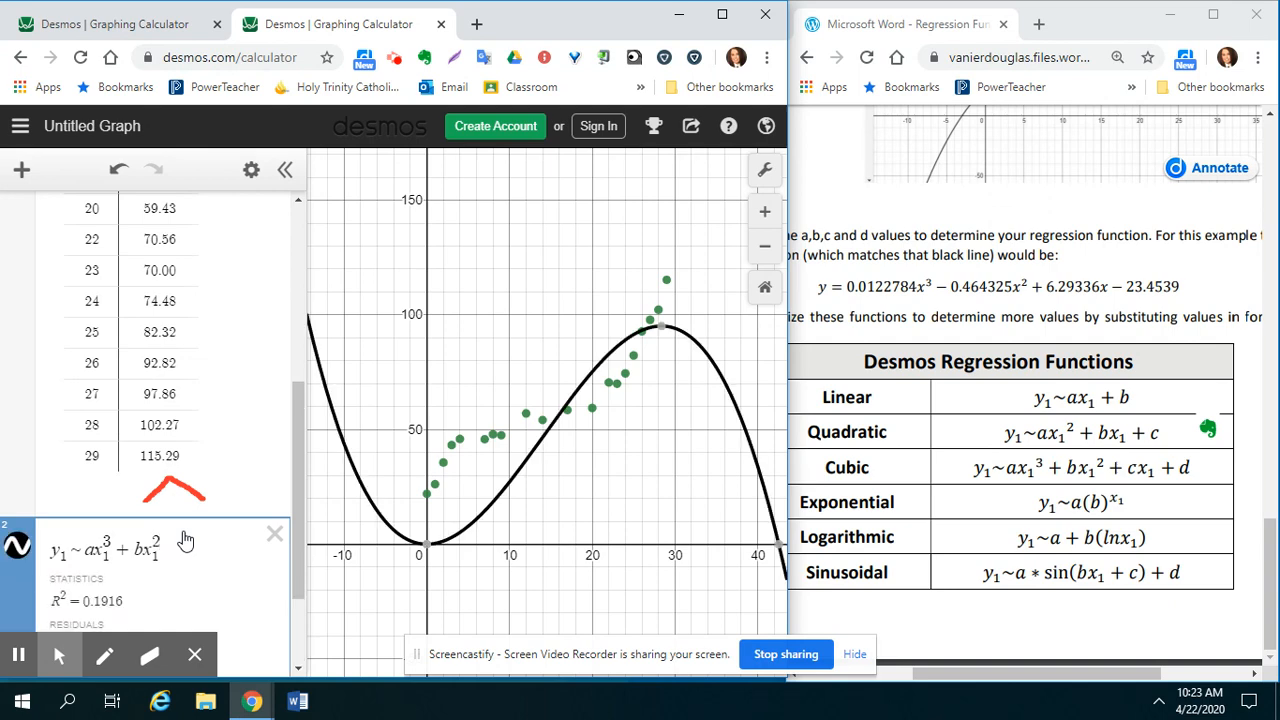
key("Right")
type("+ ")
type("cx_")
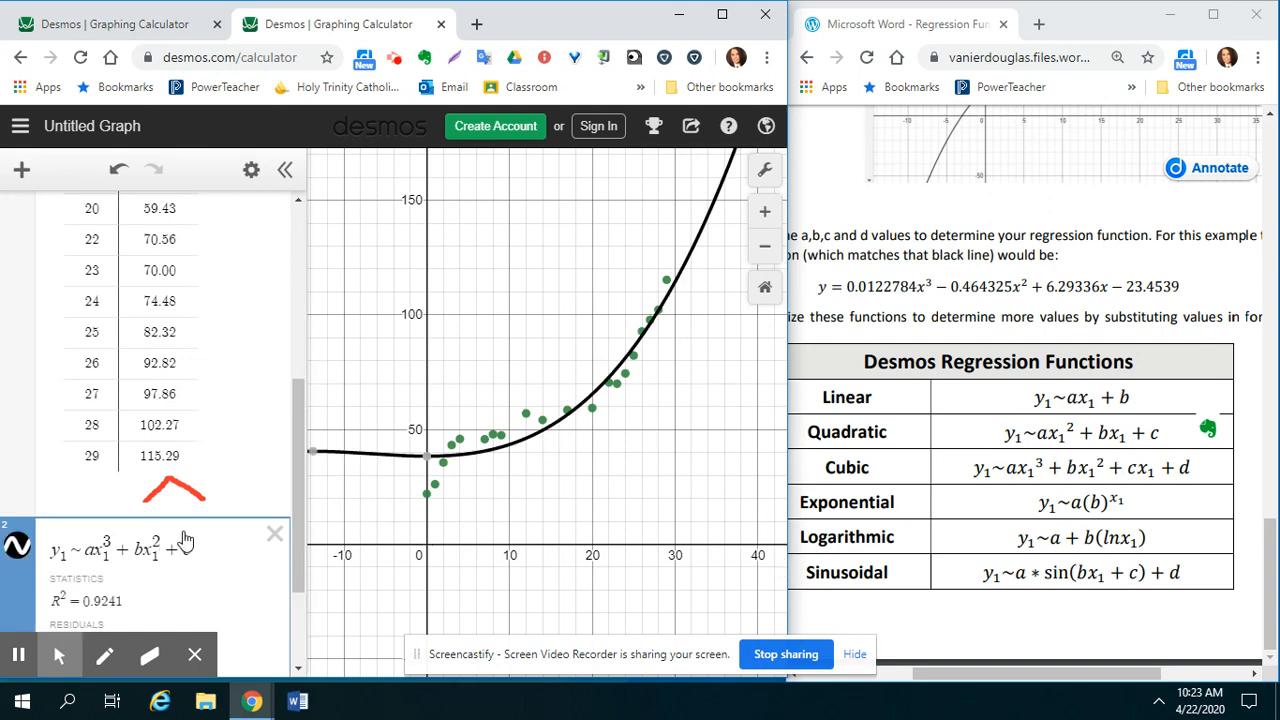
type("1 ")
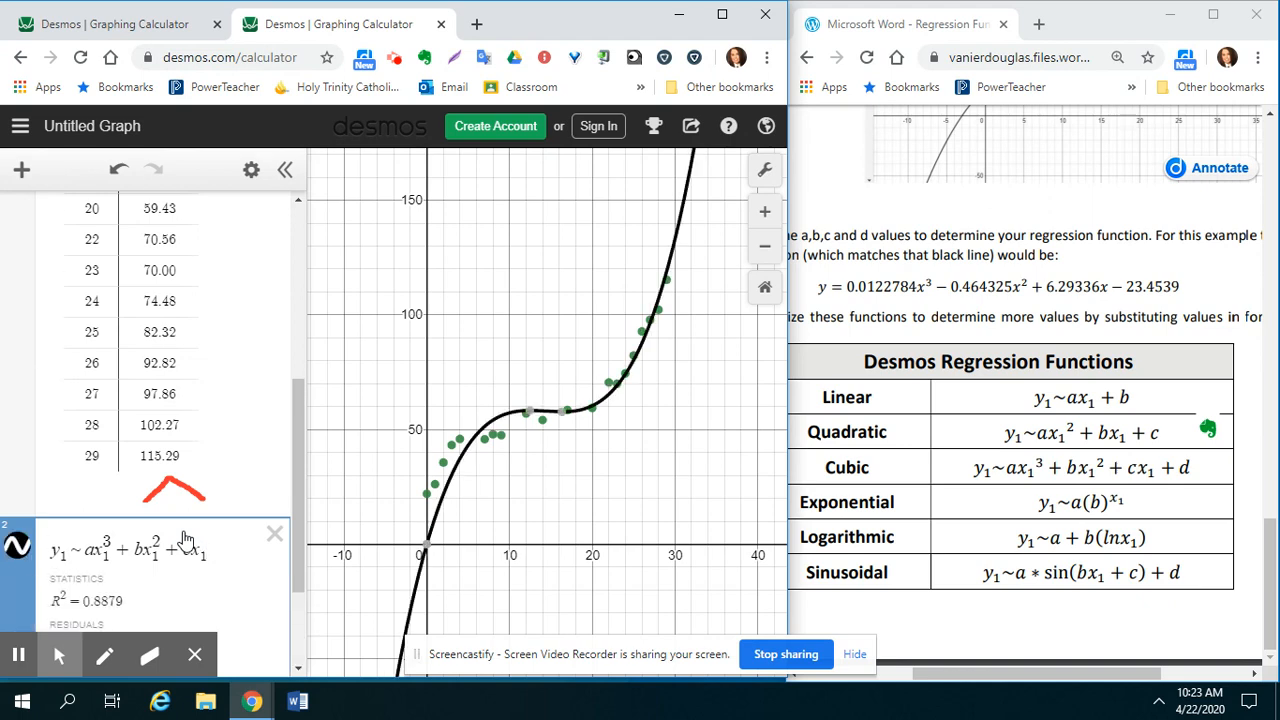
type("+ d")
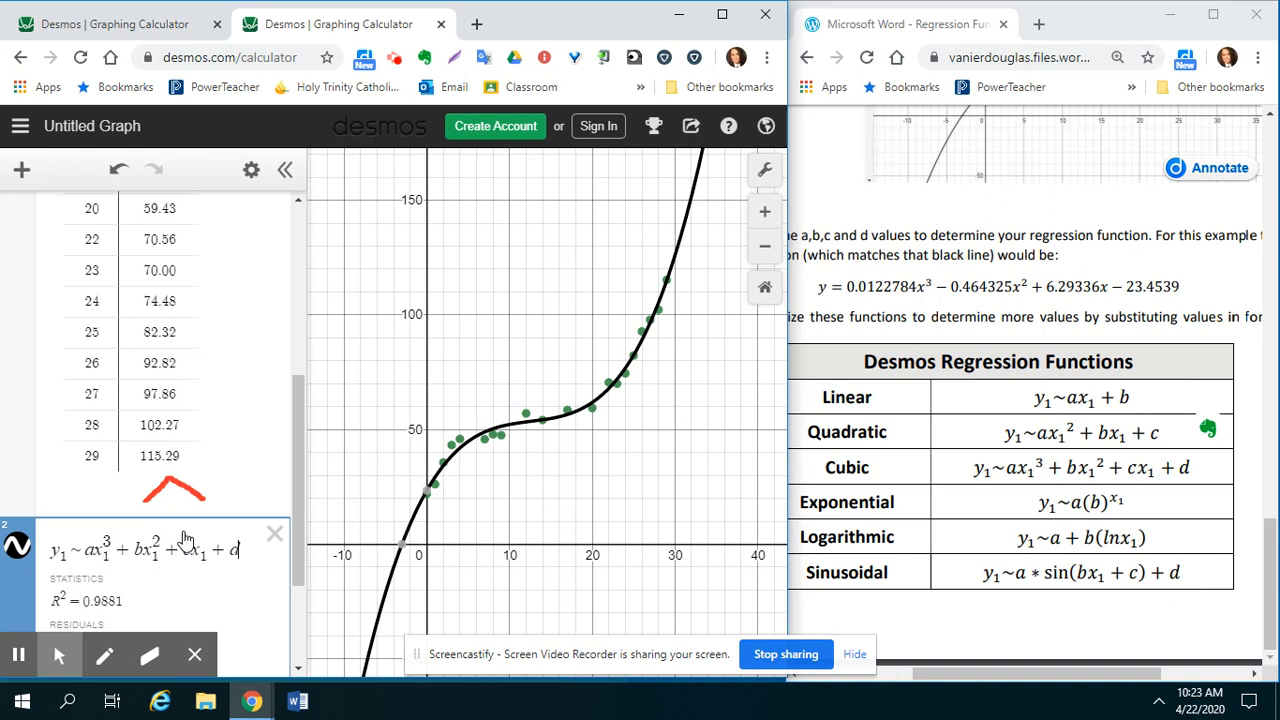
Circle the regression's a, b, c and d parameter values in red with the annotation pen
left_click_drag(296, 494, 293, 568)
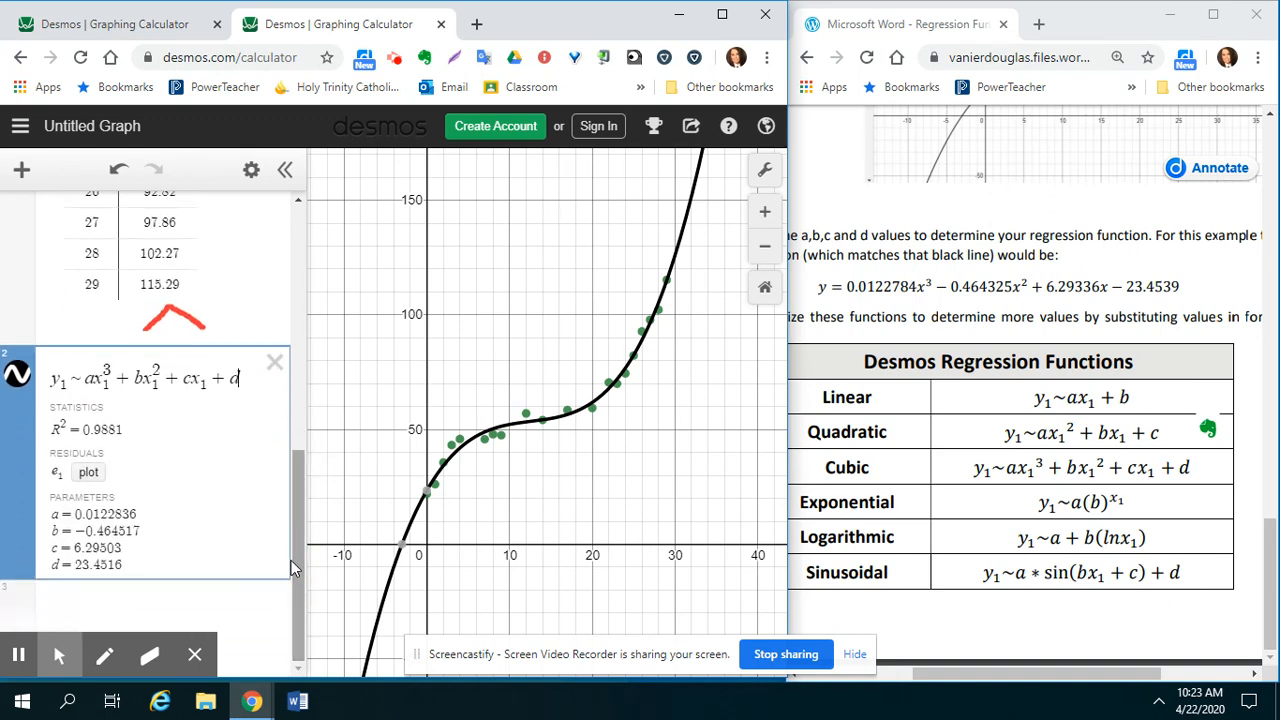
left_click(104, 655)
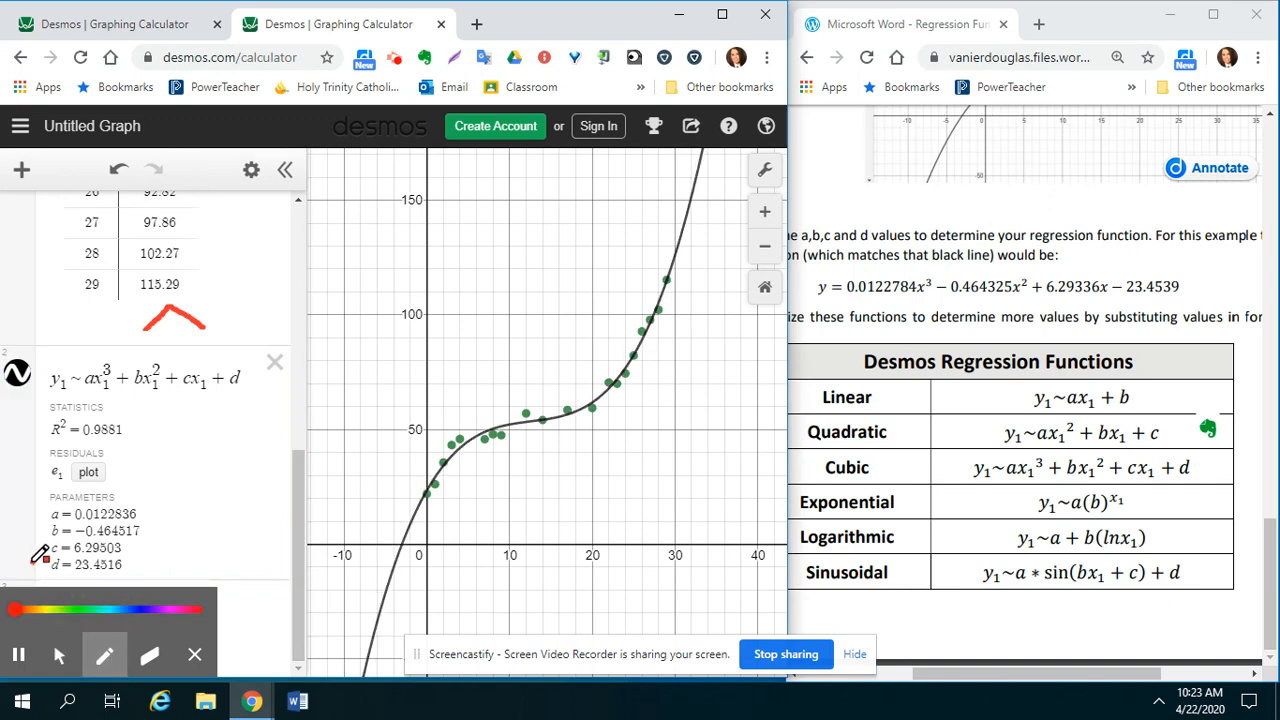
mouse_move(32, 560)
left_mouse_down()
mouse_move(100, 585)
mouse_move(167, 545)
mouse_move(140, 468)
mouse_move(64, 482)
mouse_move(26, 543)
left_mouse_up()
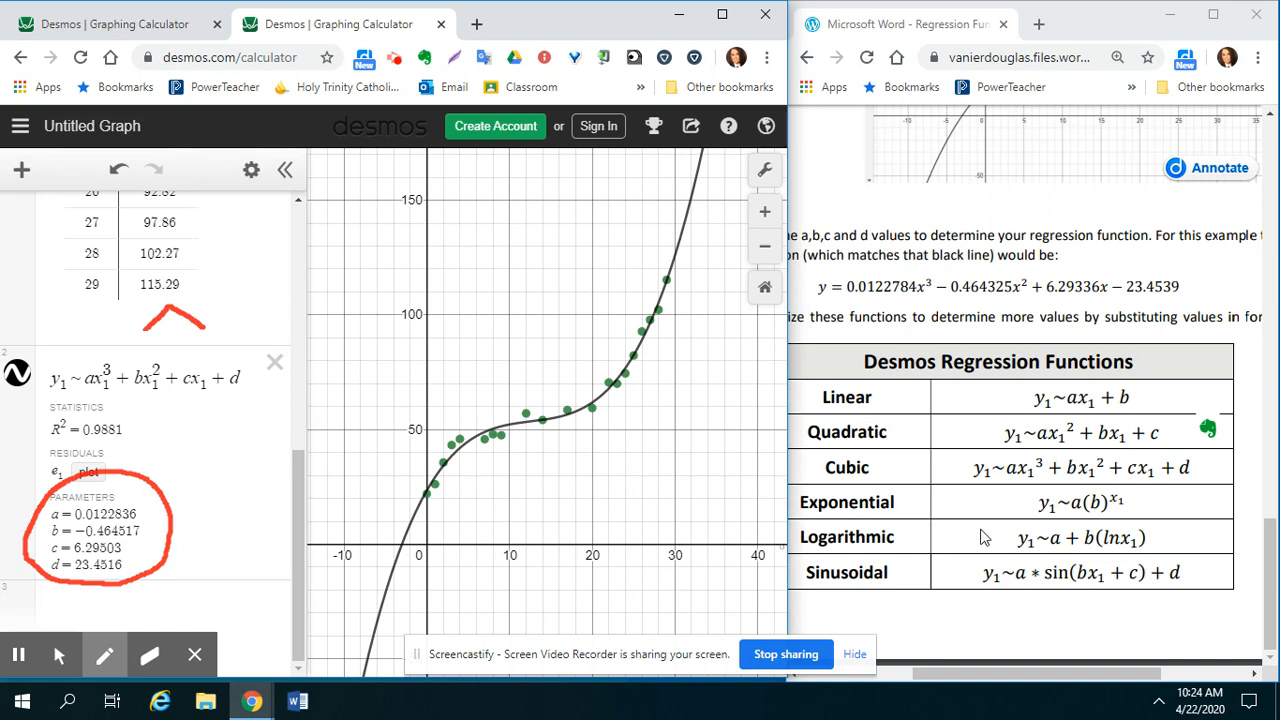
Examine the worksheet's example cubic equation and compare it with the listed regression function types
left_click(1008, 434)
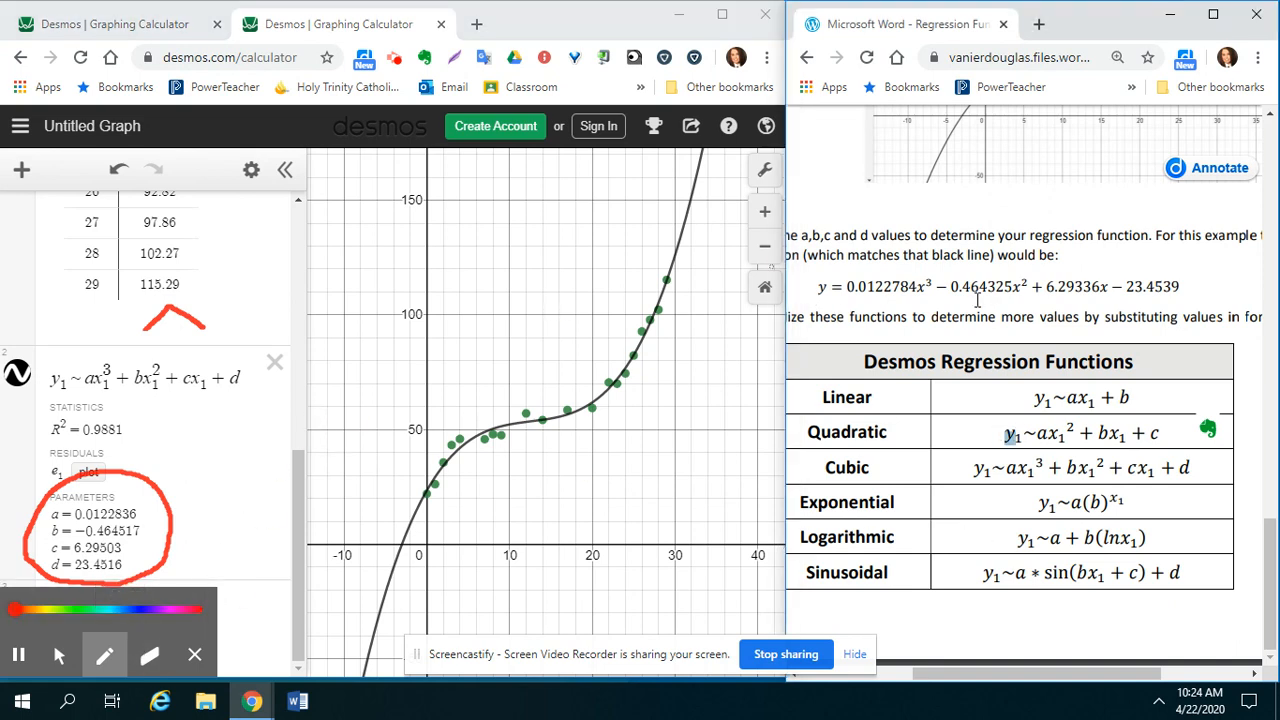
left_click_drag(816, 287, 1202, 291)
left_click(1202, 291)
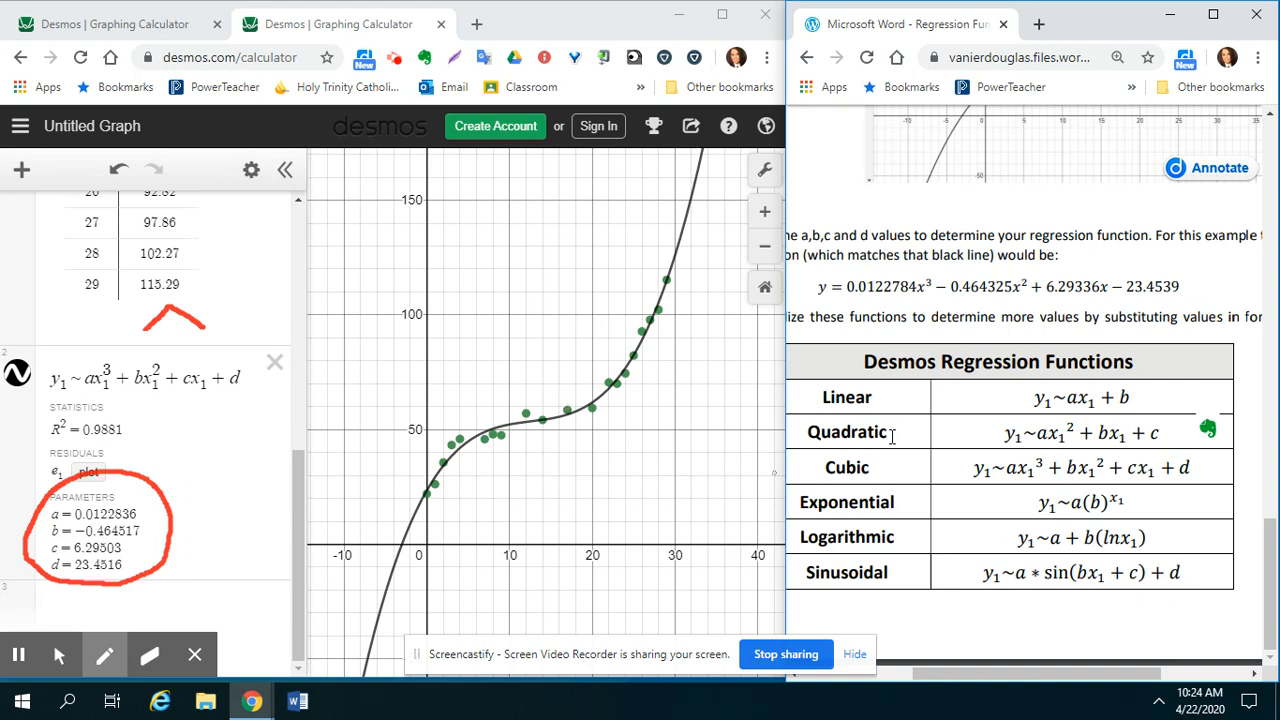
left_click(888, 477)
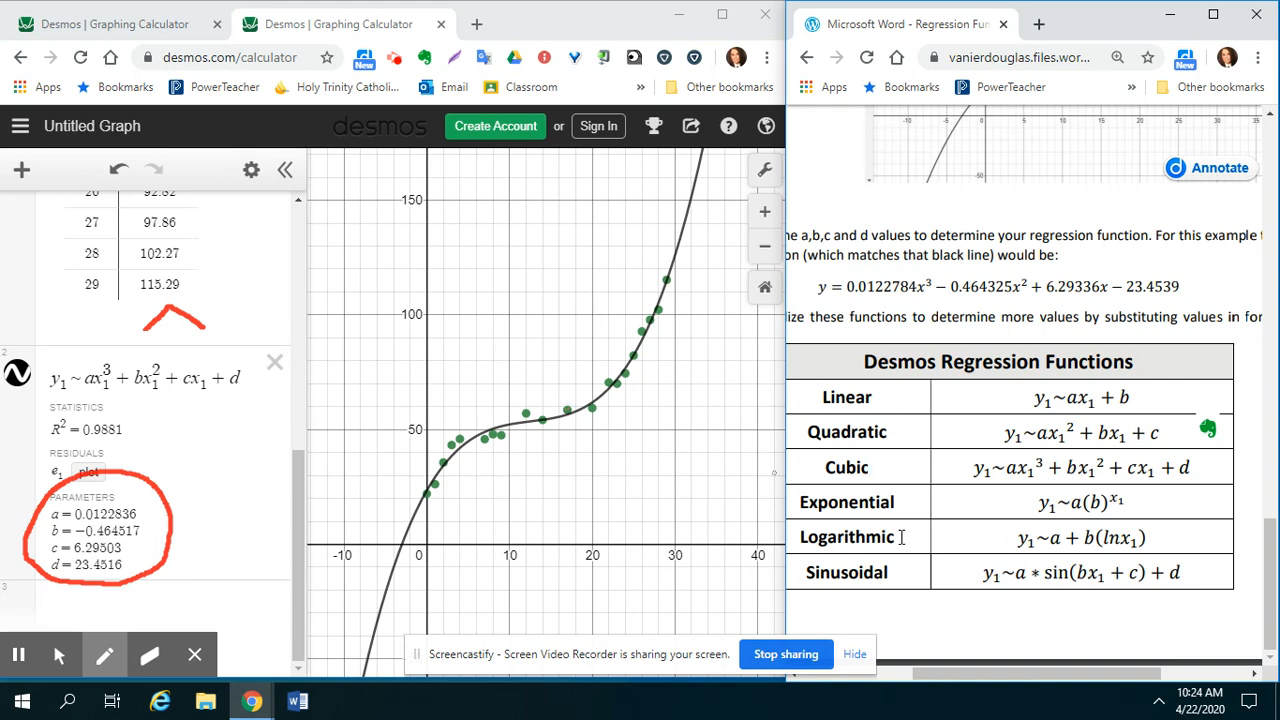